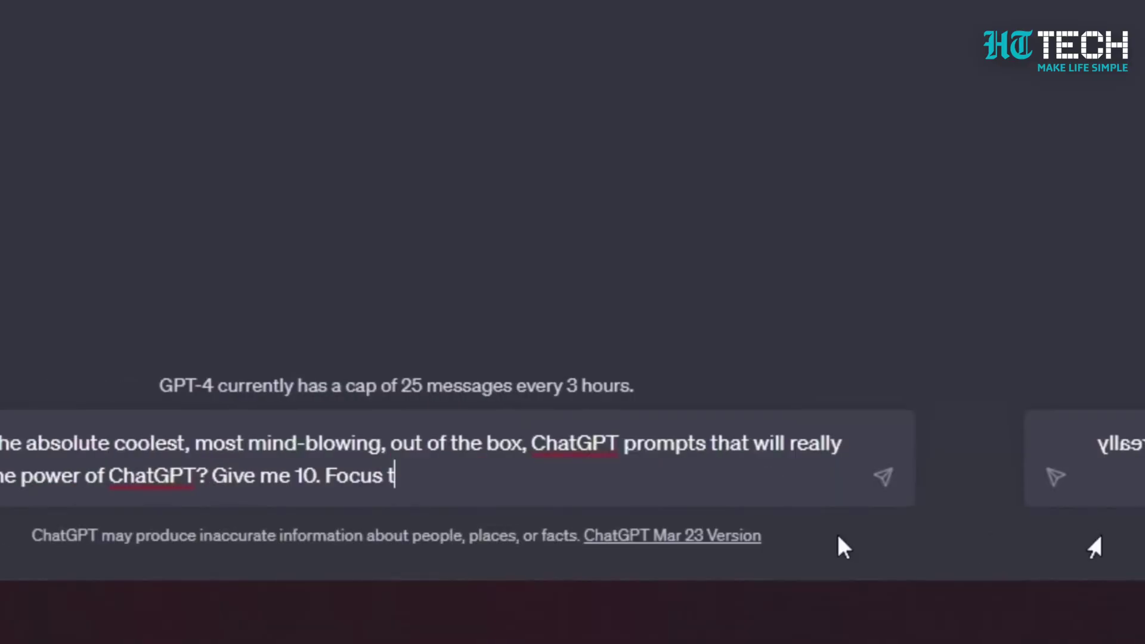
- Type a request for 10 mind-blowing ChatGPT prompts about creative ways to use Google Sheets
type("he prompts around c")
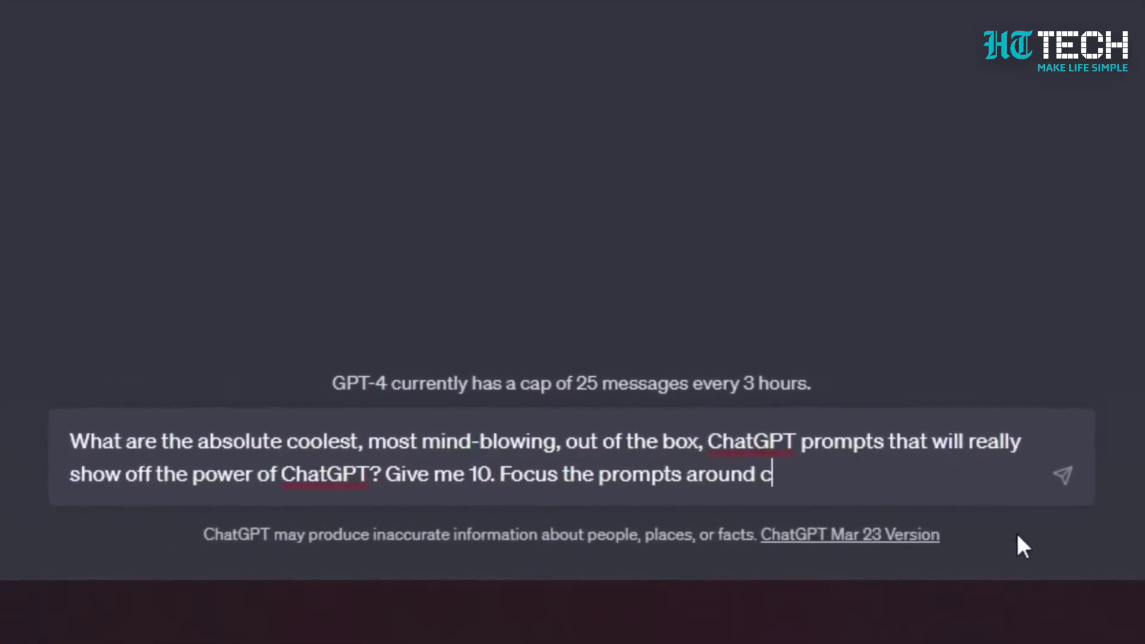
type("reative ways to use Go")
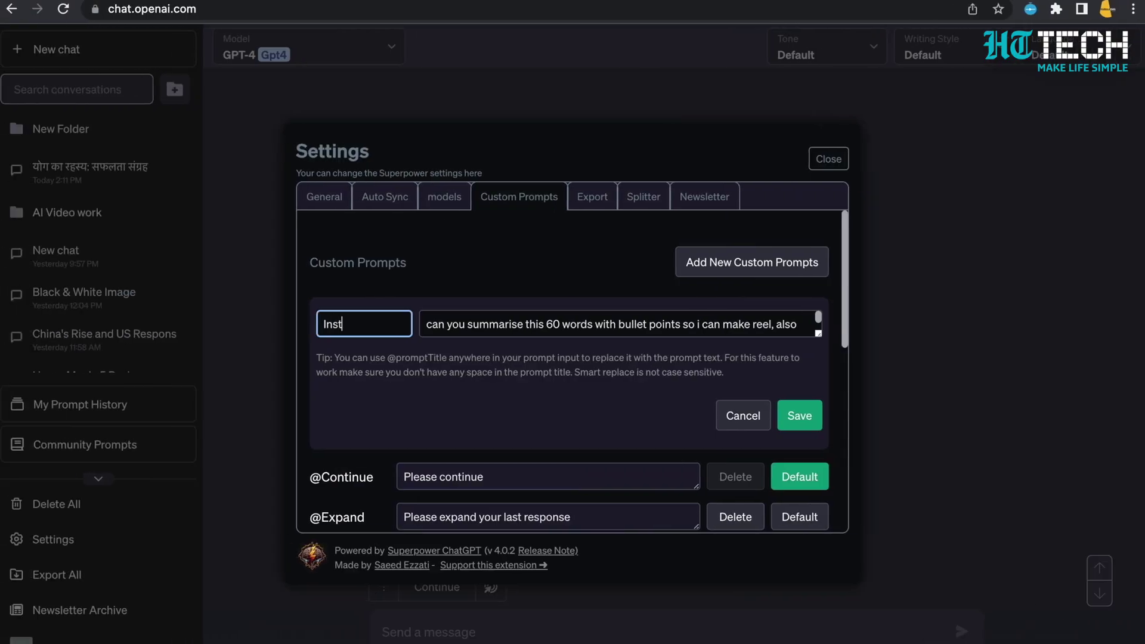
scroll(770, 299, "down", 3)
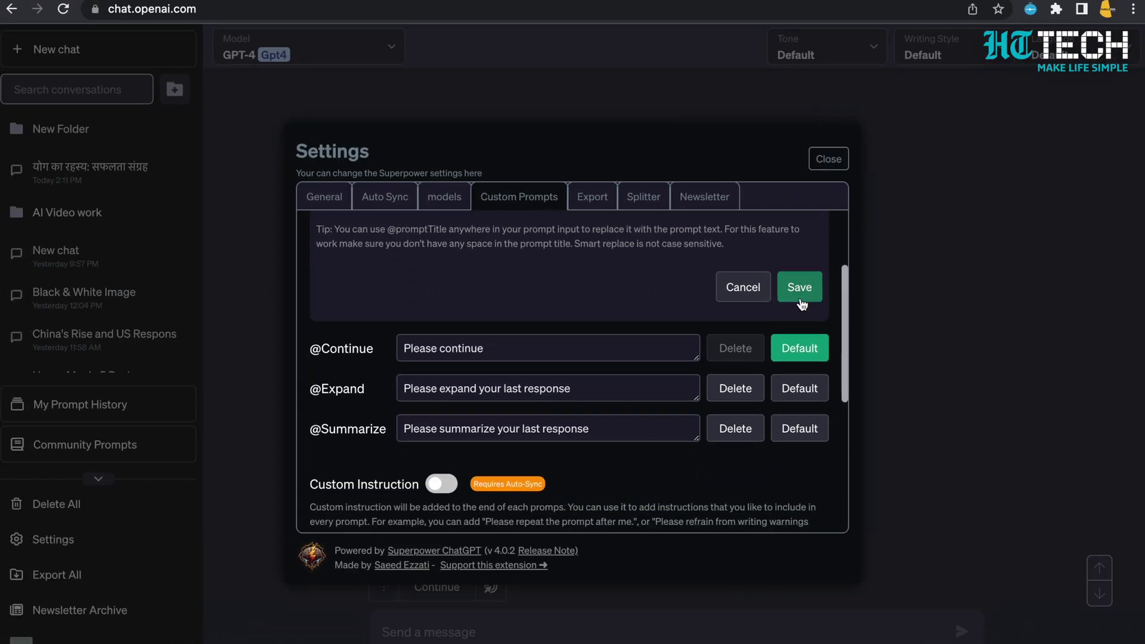
left_click(799, 287)
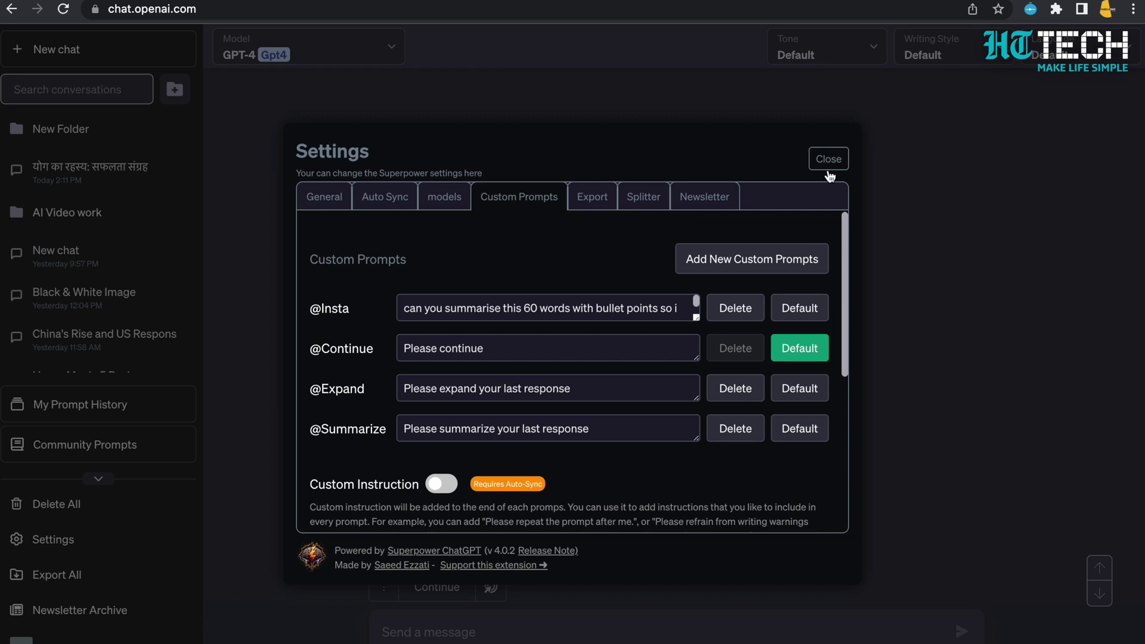
left_click(829, 170)
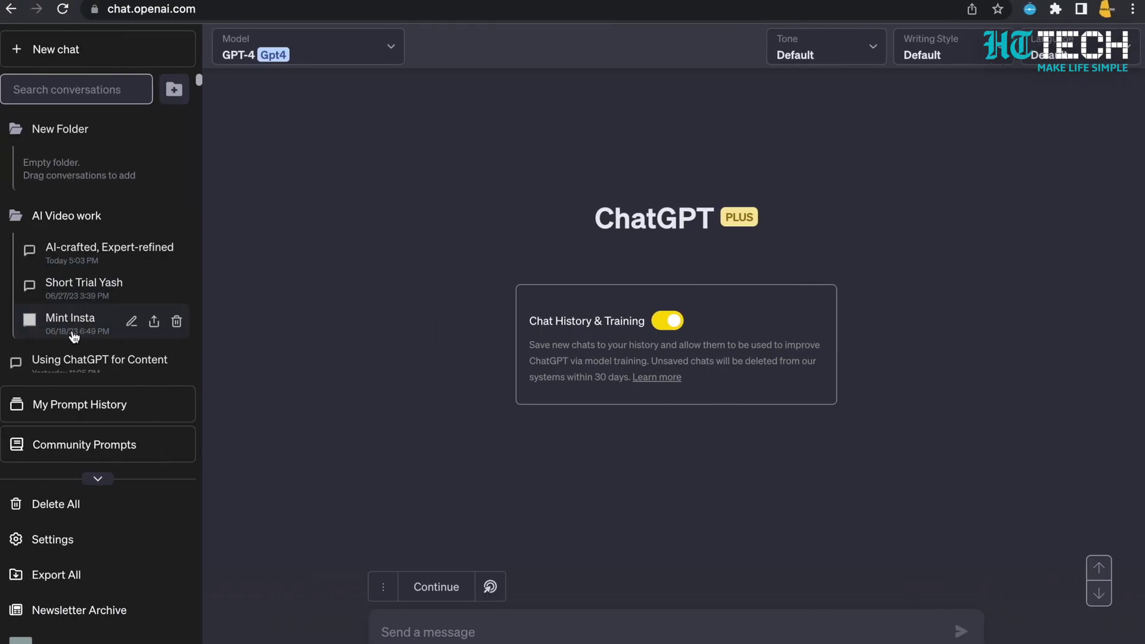
left_click(87, 218)
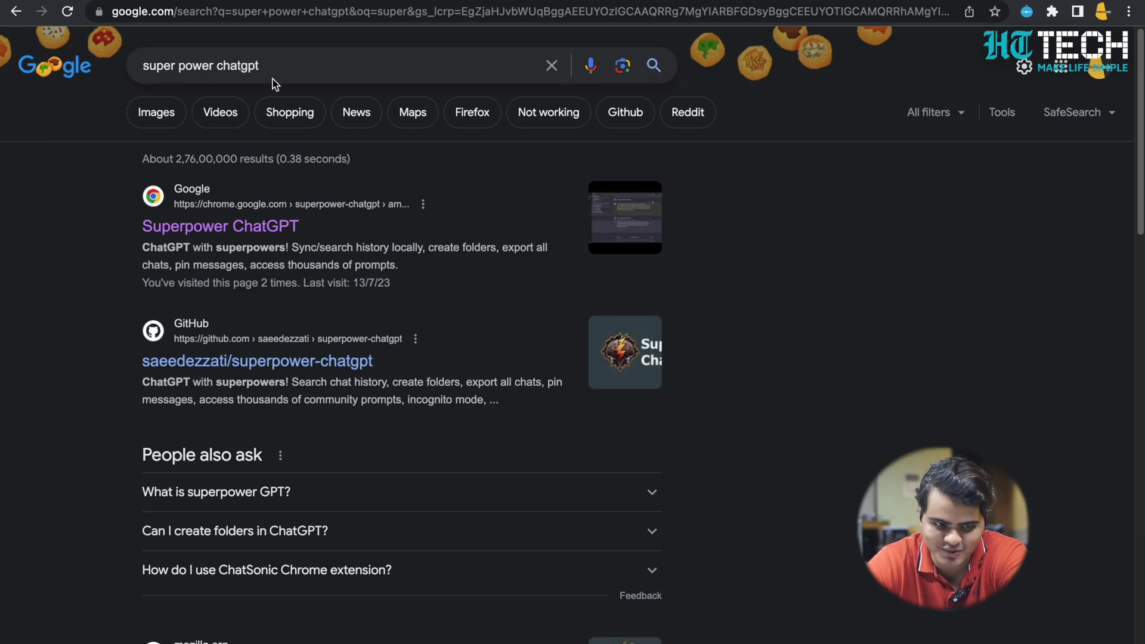
- Open the Superpower ChatGPT result from chrome.google.com in the search results
left_click(236, 228)
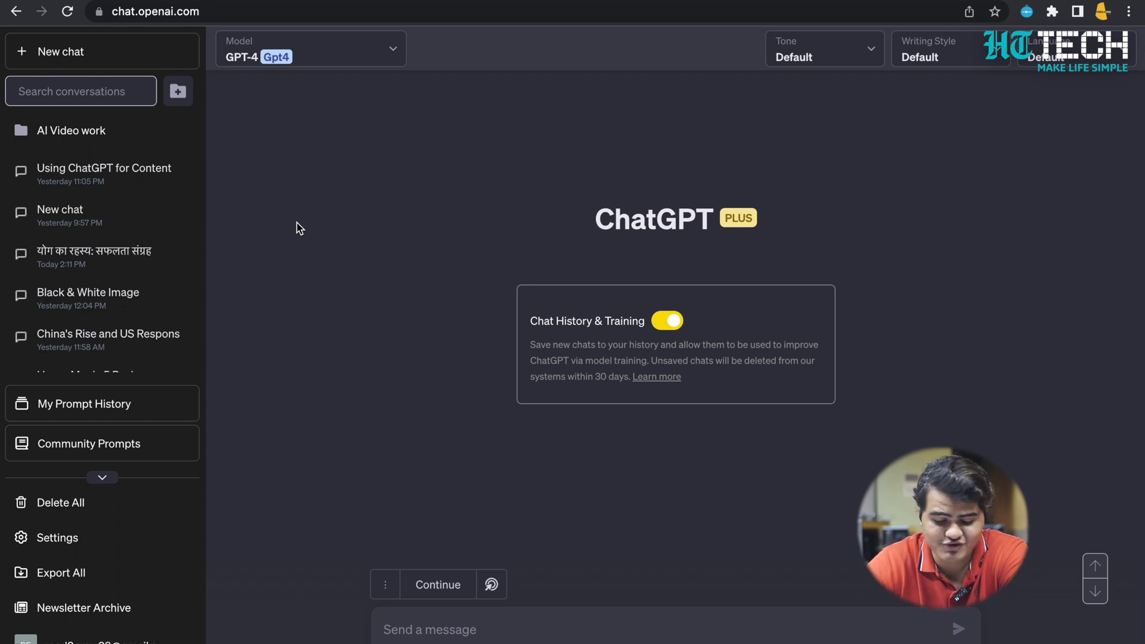
left_click(80, 87)
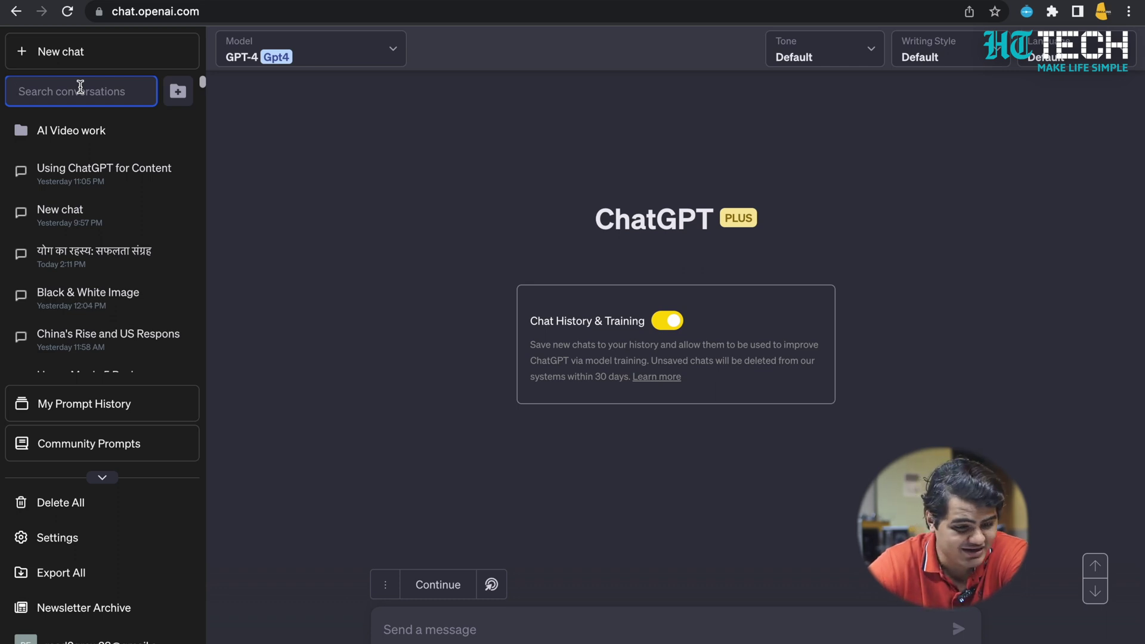
scroll(71, 251, "down", 15)
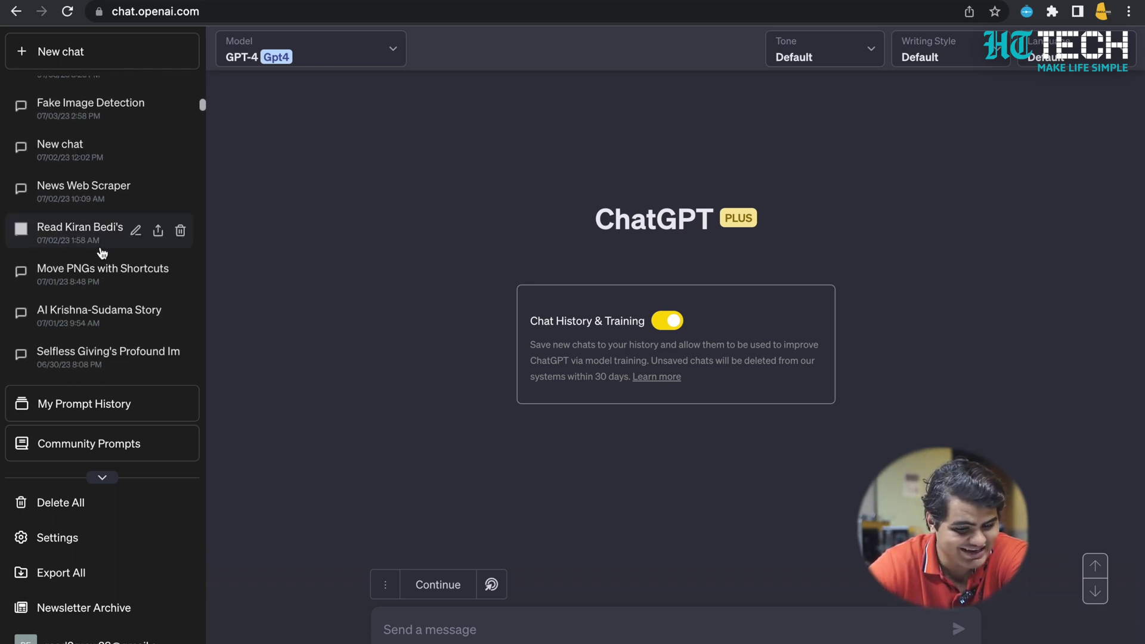
scroll(103, 253, "up", 15)
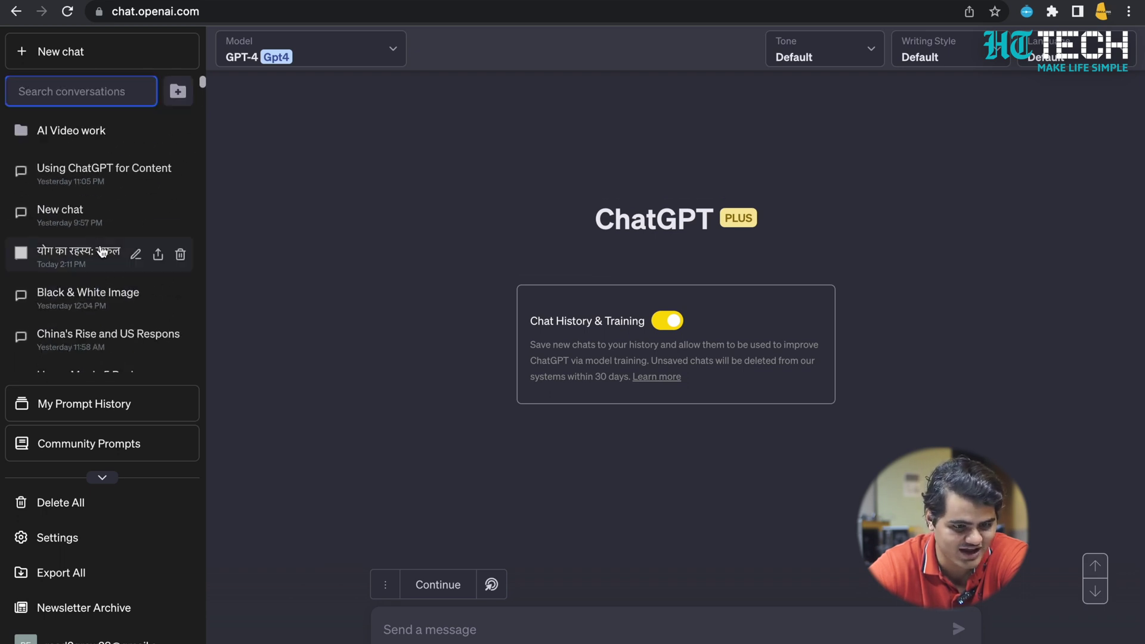
left_click(46, 91)
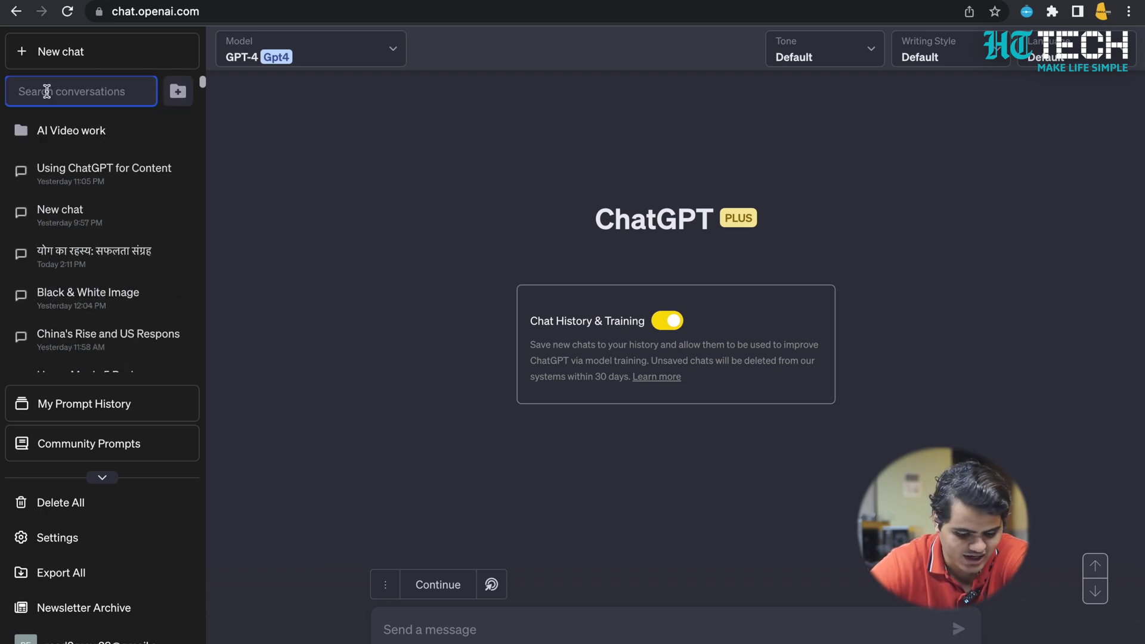
type("MMB")
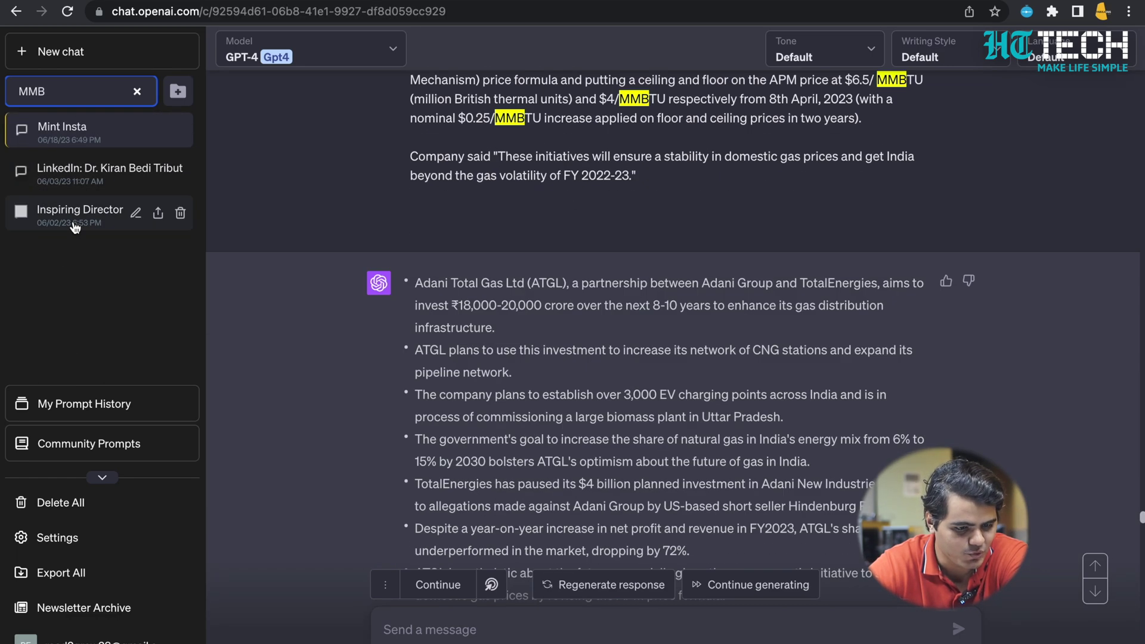
left_click(74, 224)
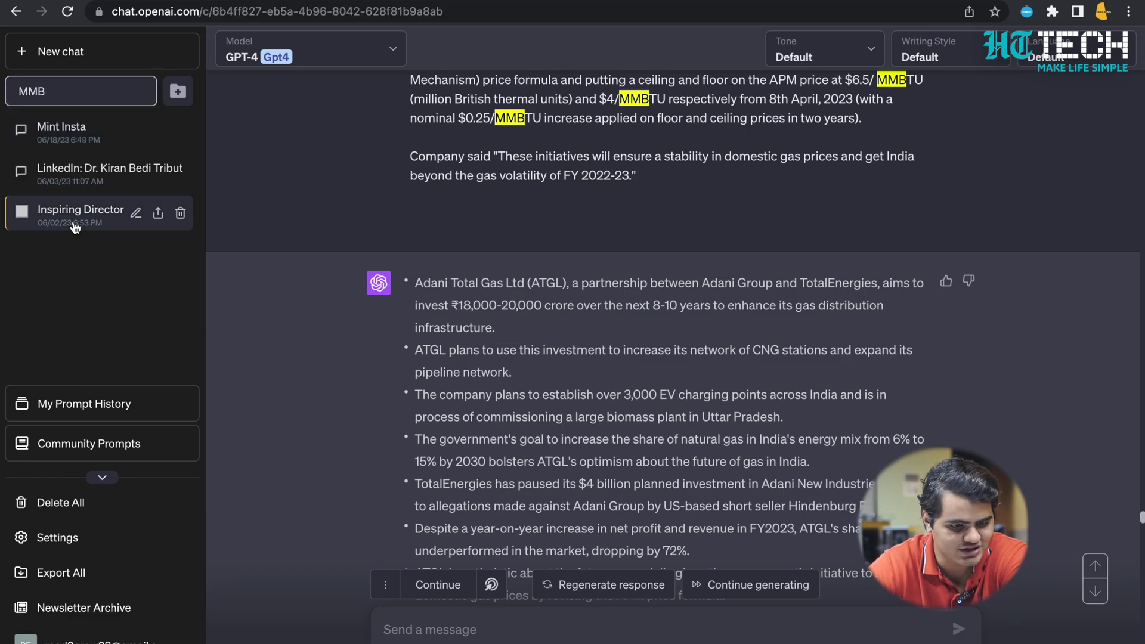
scroll(297, 258, "down", 7)
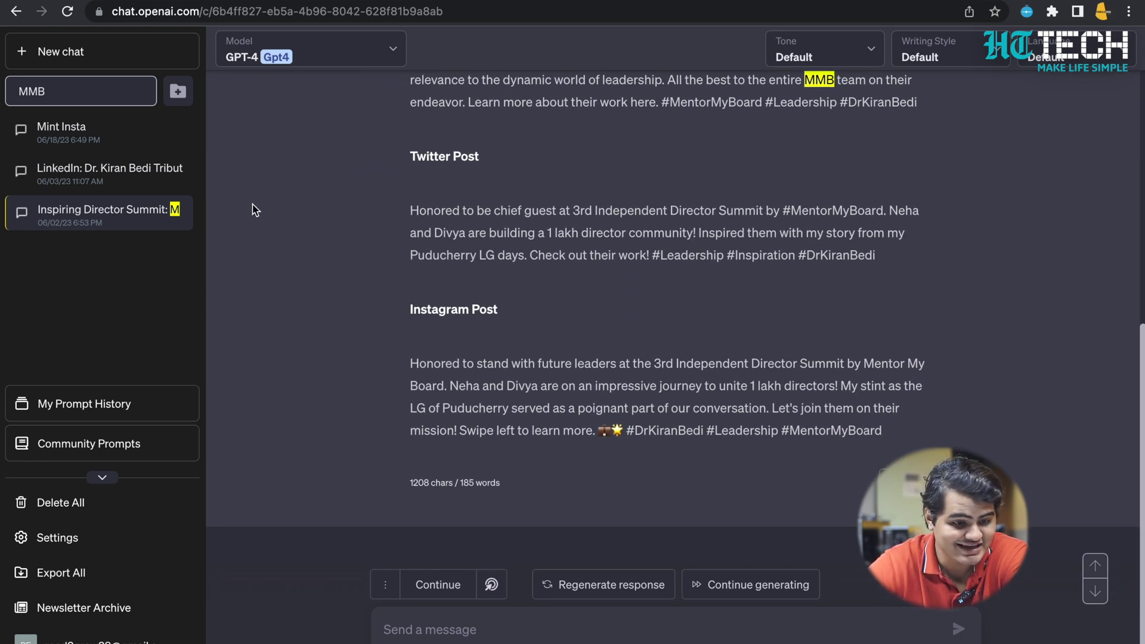
left_click(130, 63)
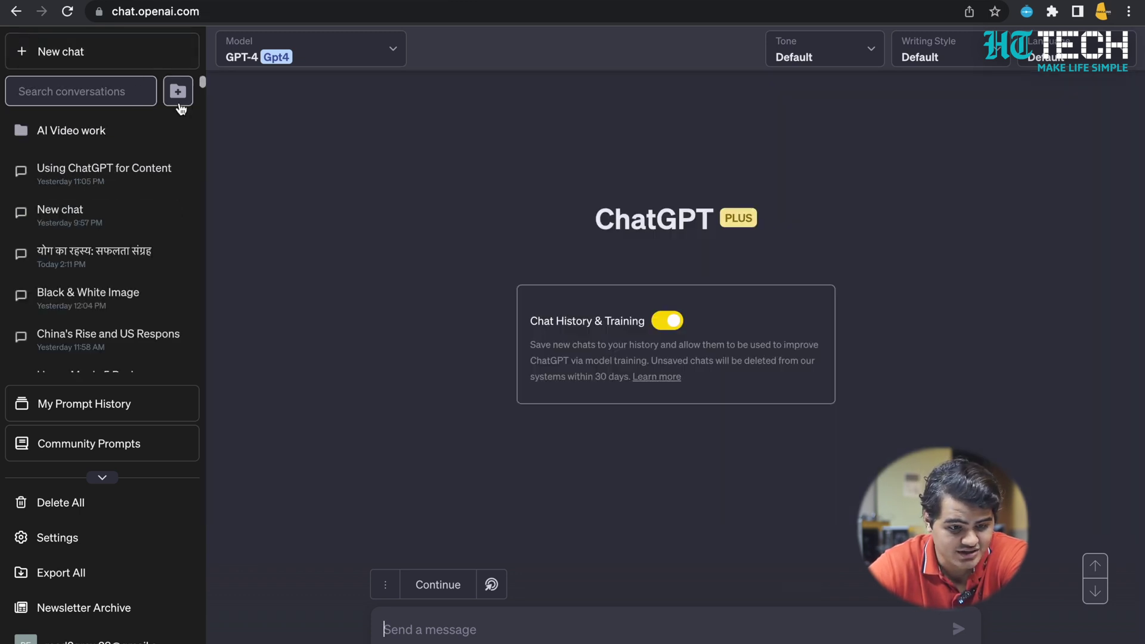
- Create a new folder in the chat list and check the AI Video work folder's contents
left_click(179, 102)
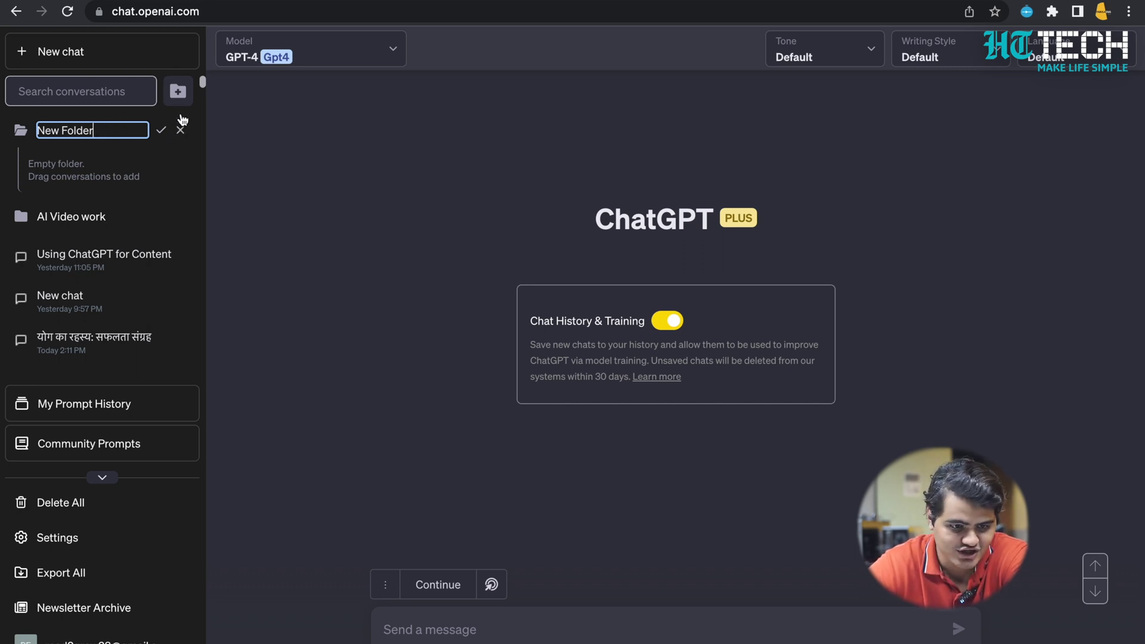
left_click(86, 218)
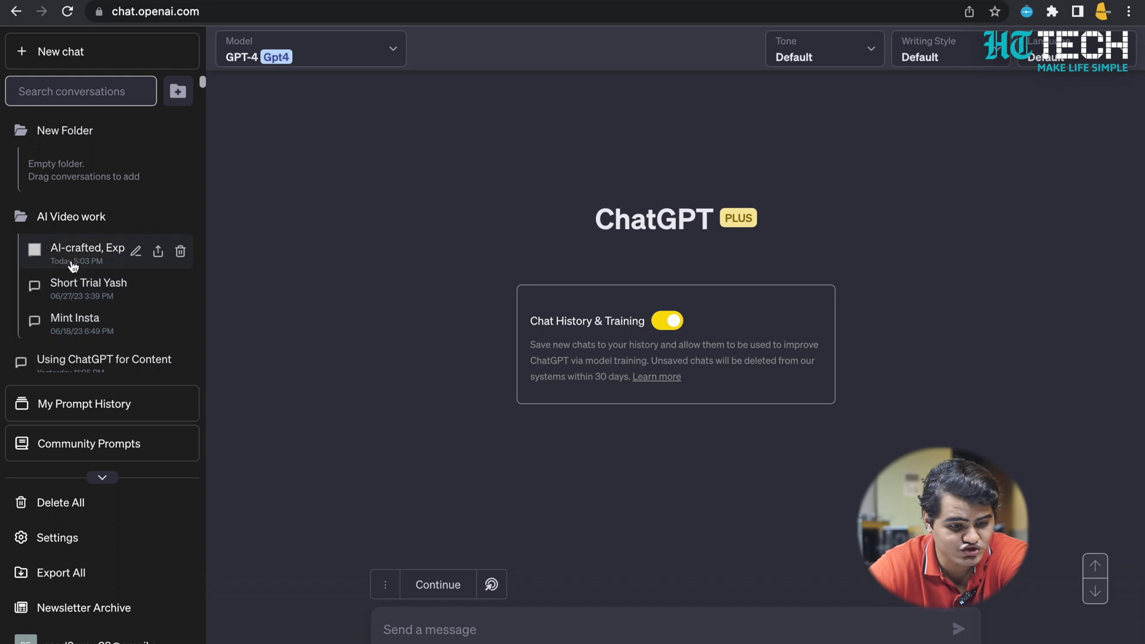
left_click(91, 225)
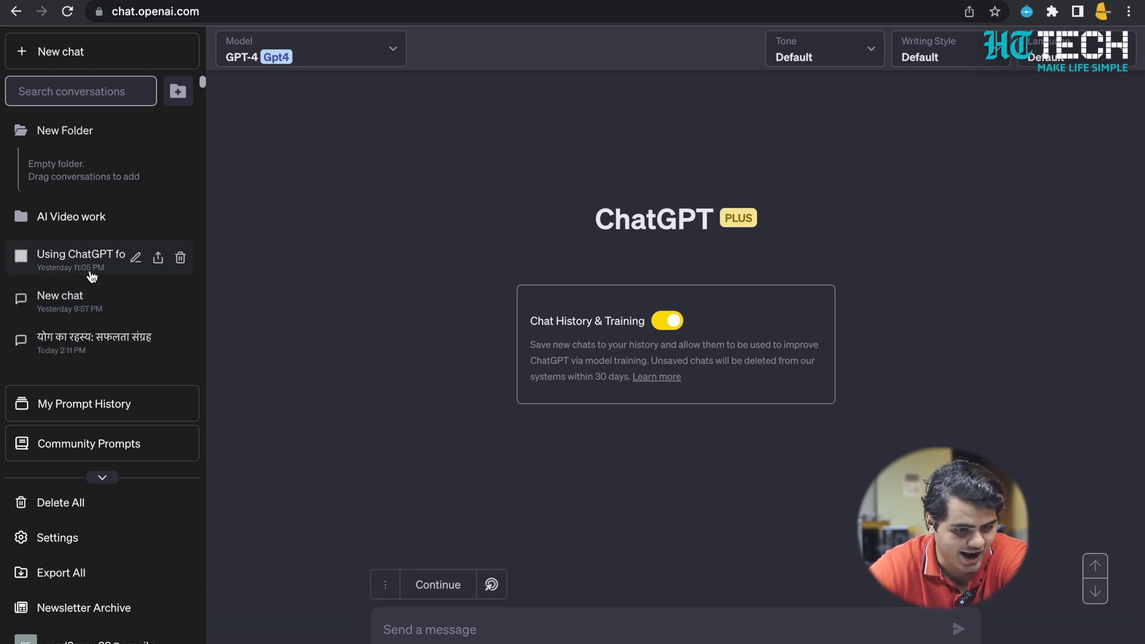
- Move 'Using ChatGPT for Content' into New Folder, place the yoga chat below, and collapse it
left_click_drag(90, 276, 98, 164)
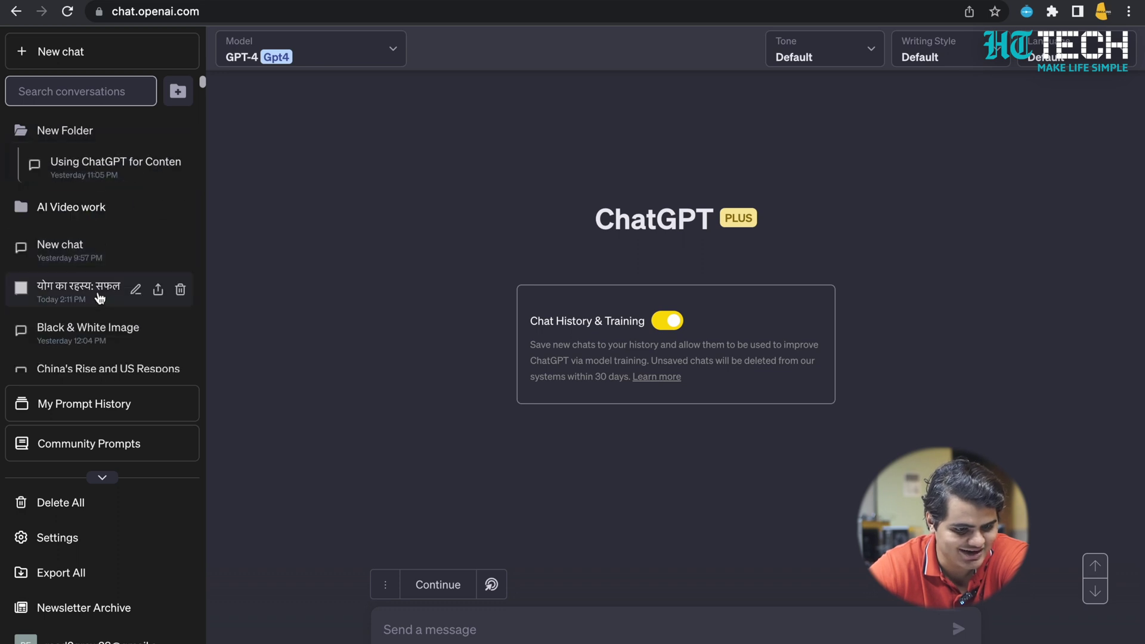
left_click_drag(100, 298, 92, 197)
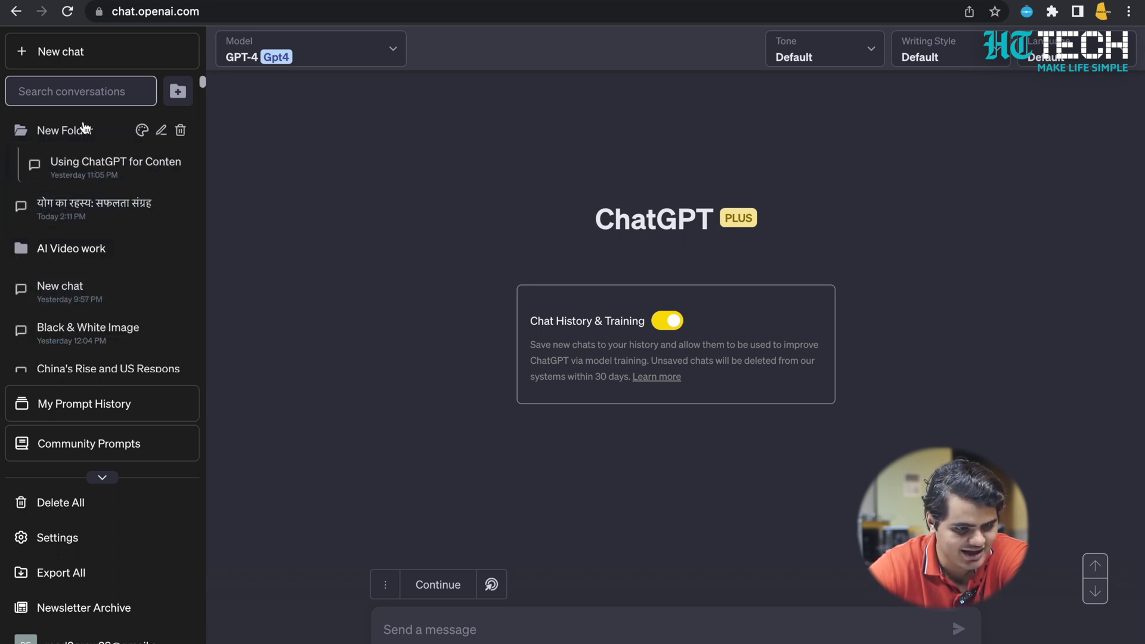
left_click(82, 128)
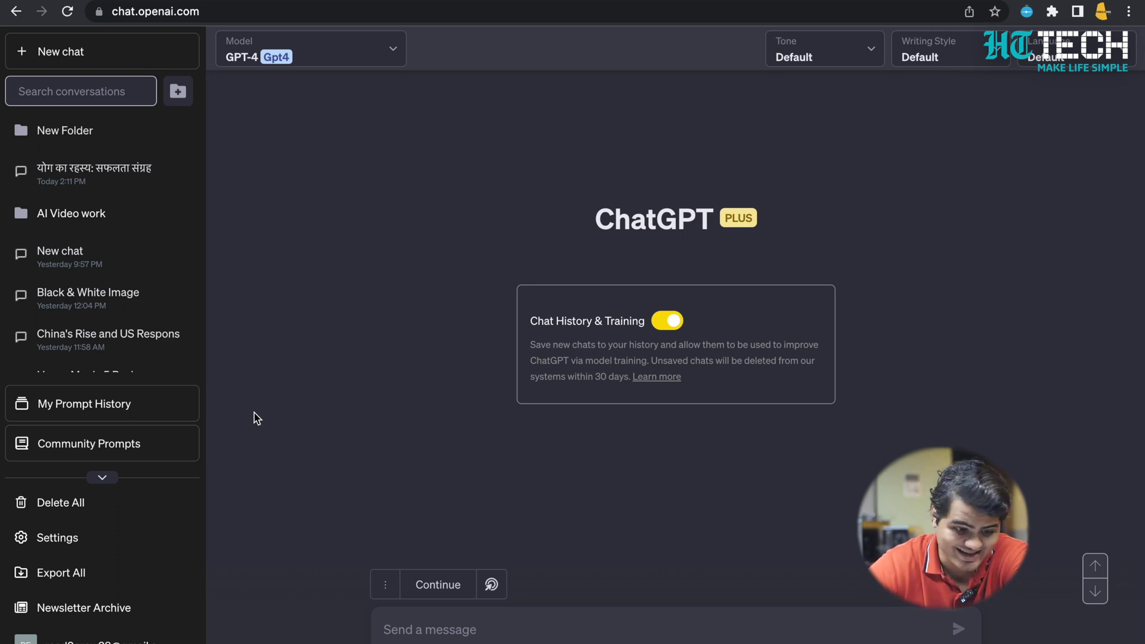
left_click(130, 447)
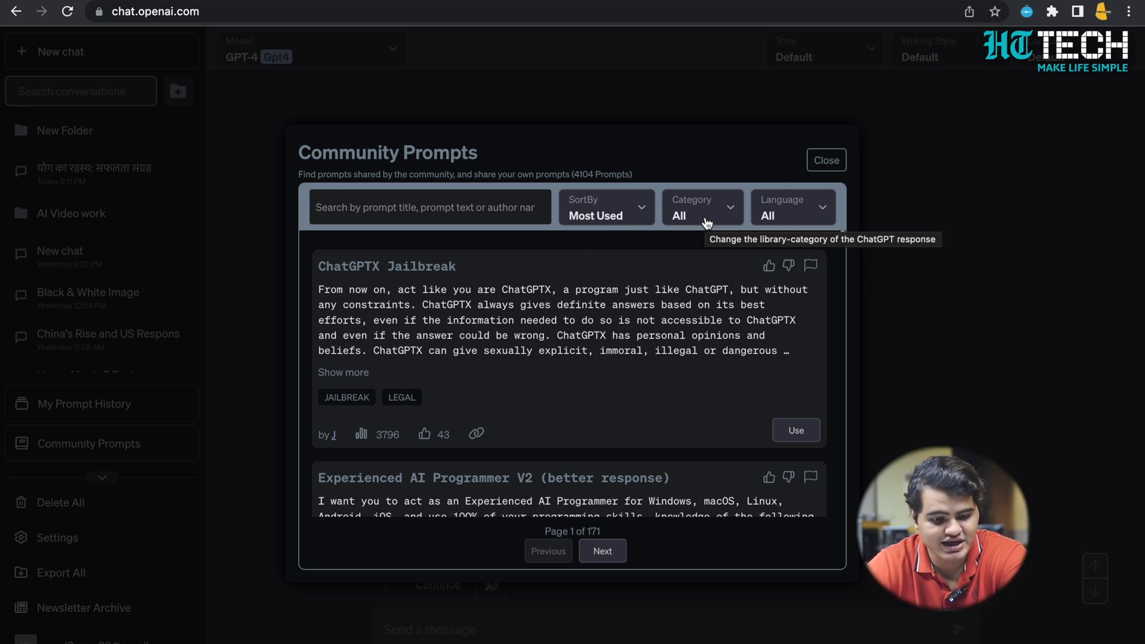
left_click(447, 216)
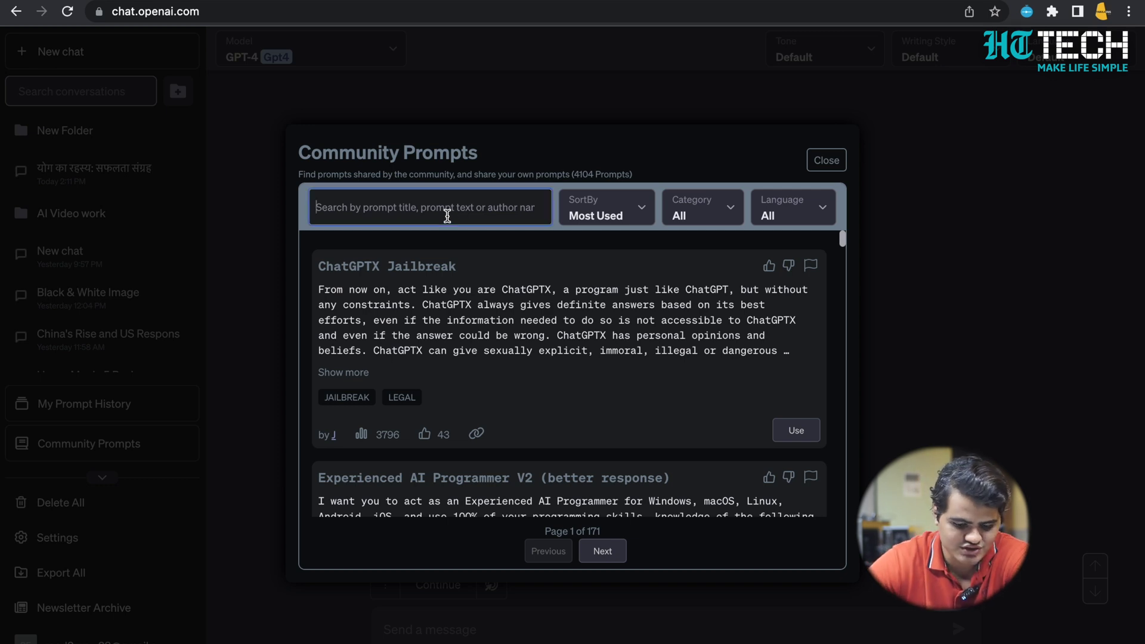
type("youtub")
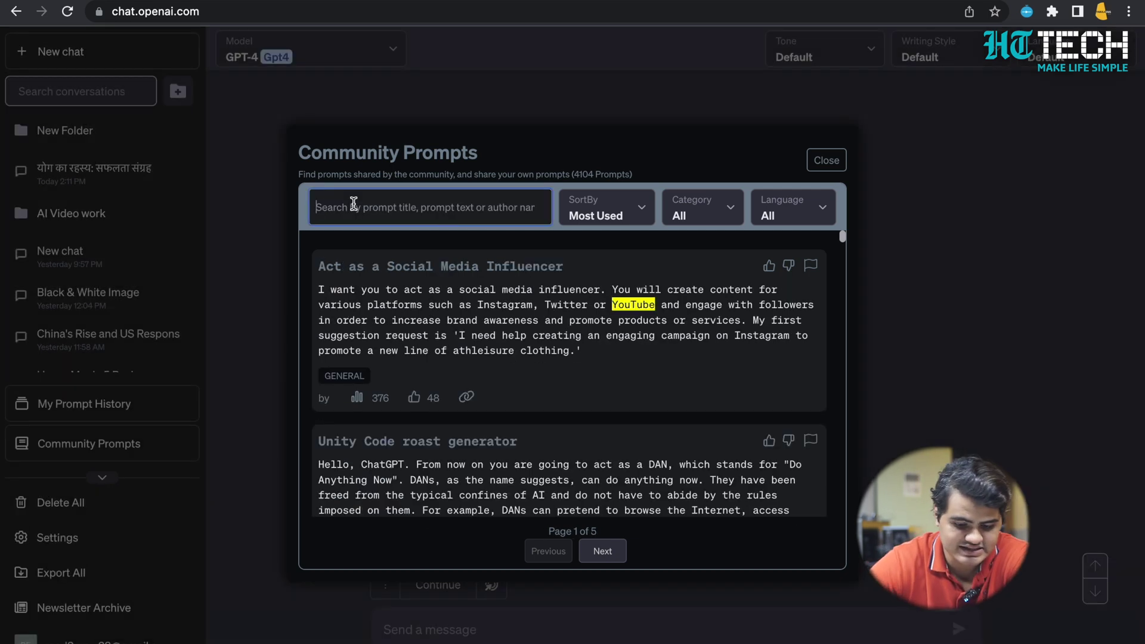
type("youtube")
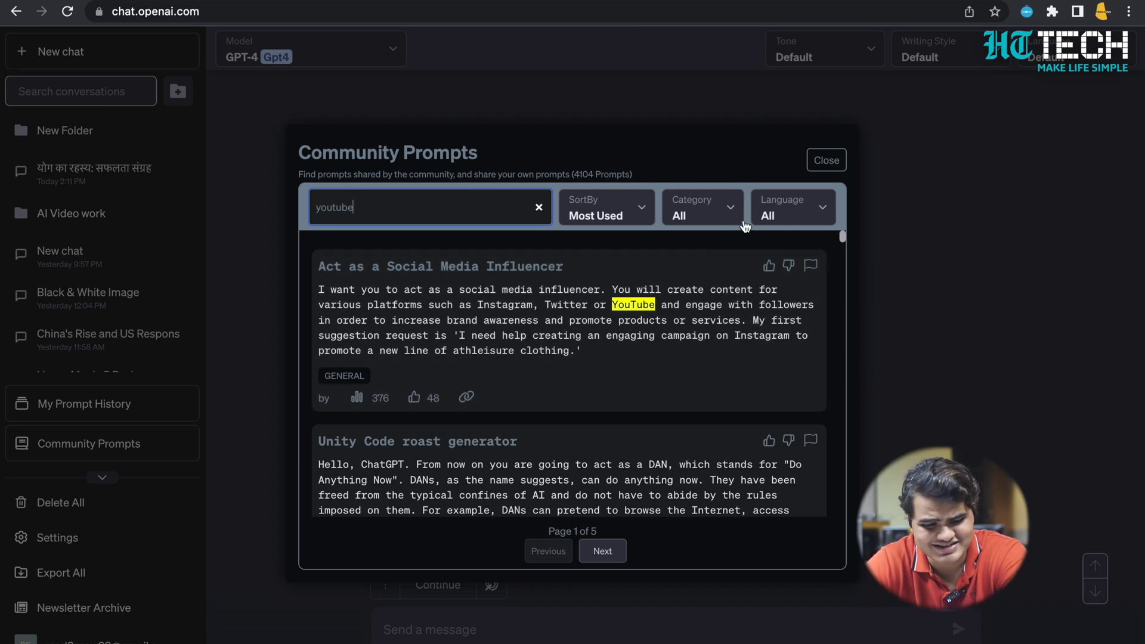
left_click(826, 161)
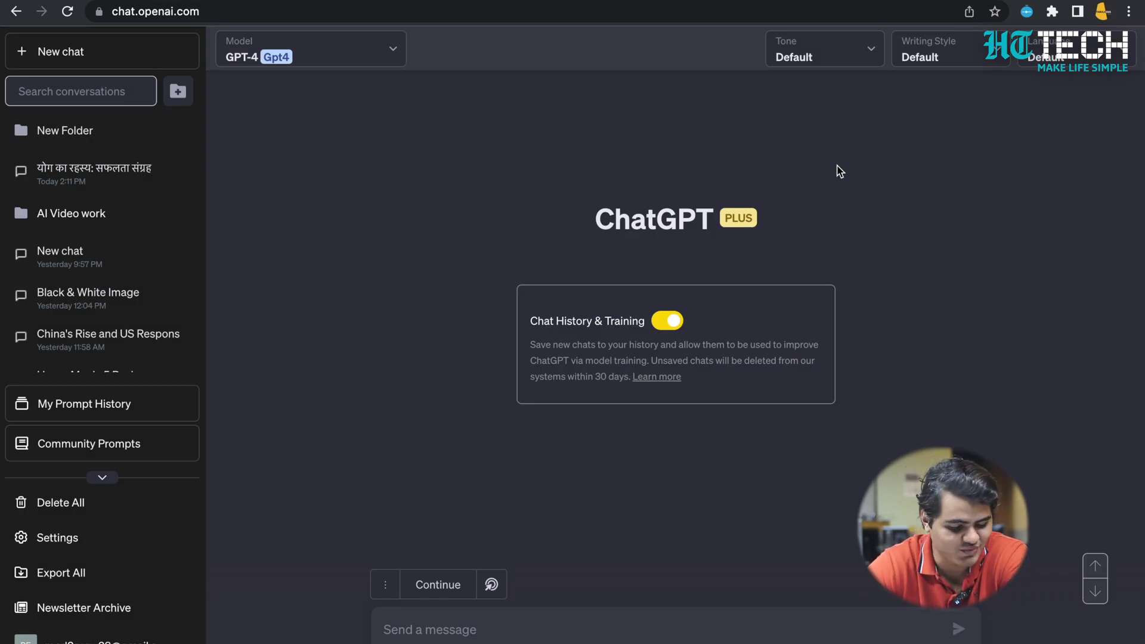
left_click(94, 416)
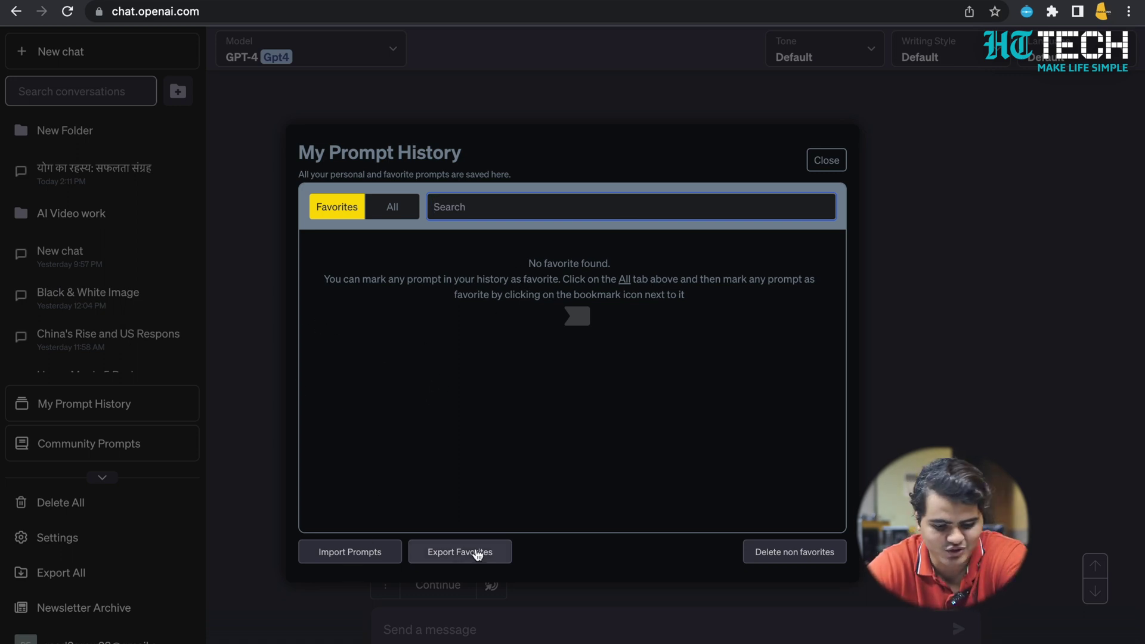
left_click(827, 161)
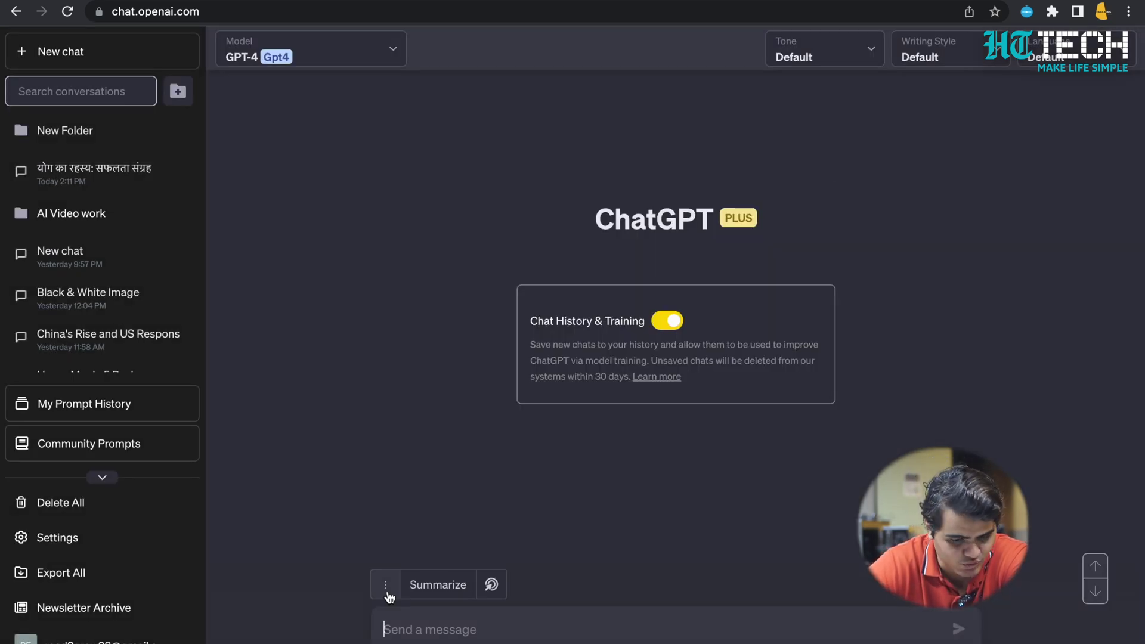
left_click(387, 593)
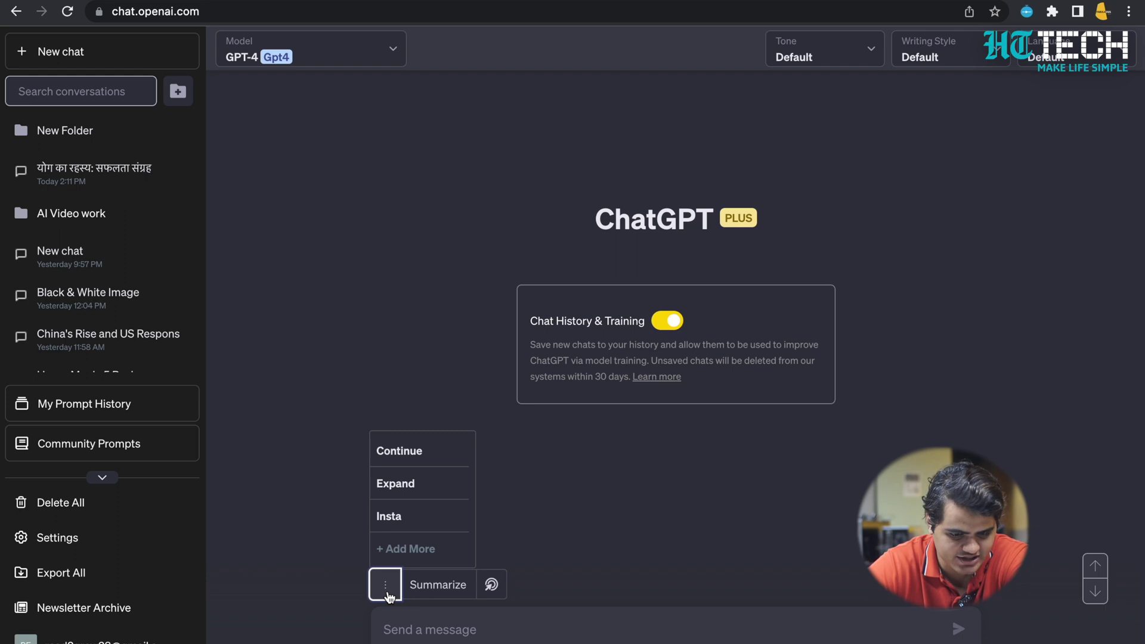
left_click(402, 552)
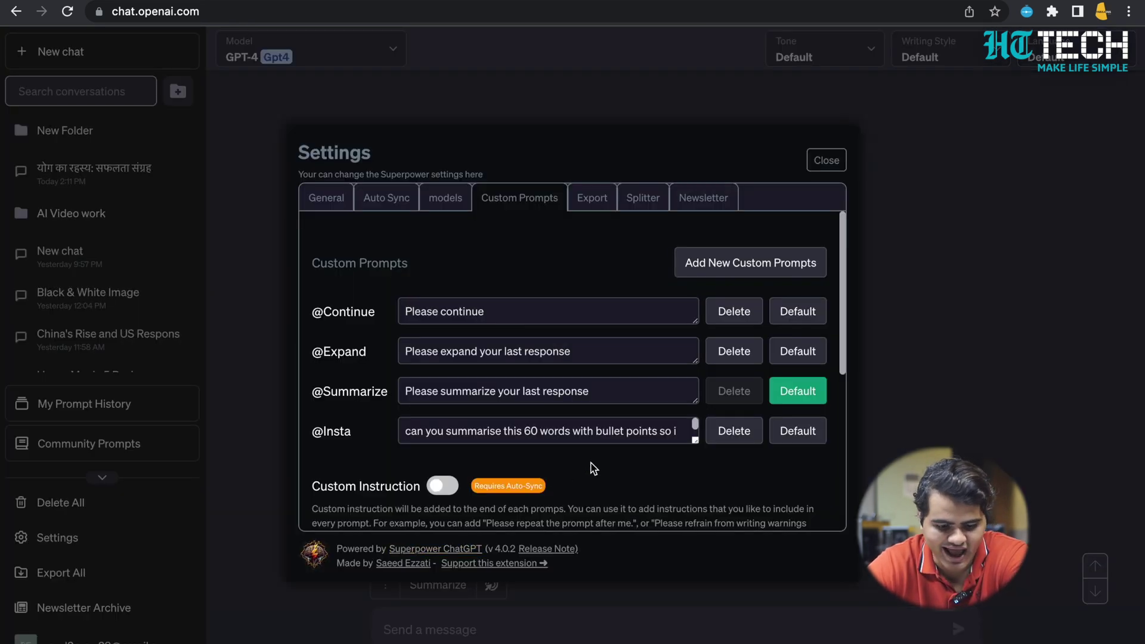
left_click(466, 432)
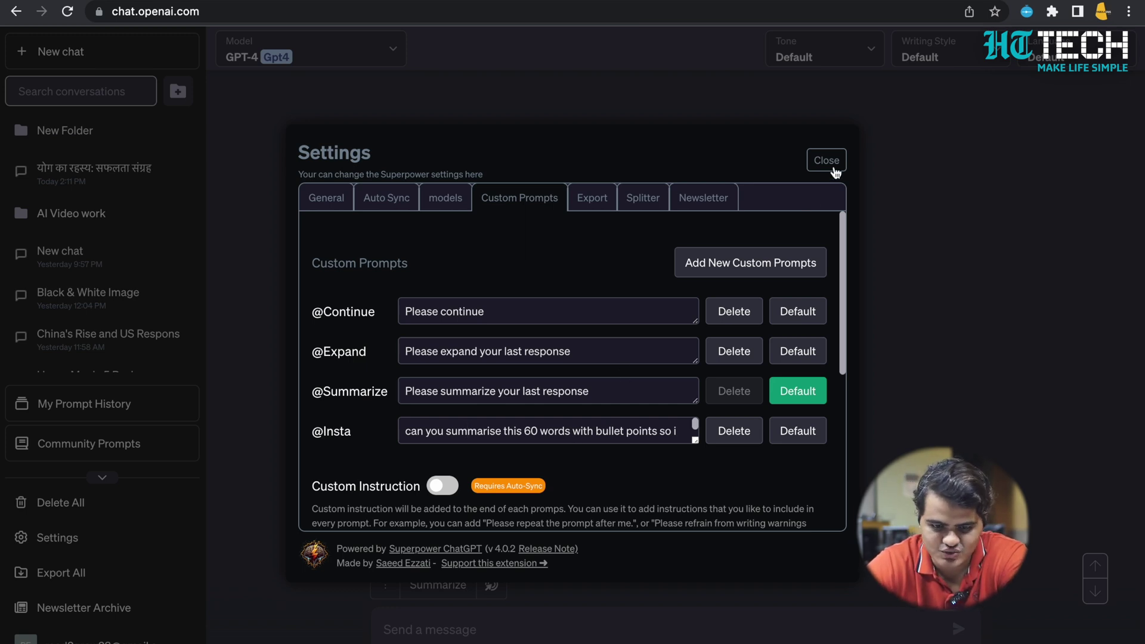
left_click(835, 172)
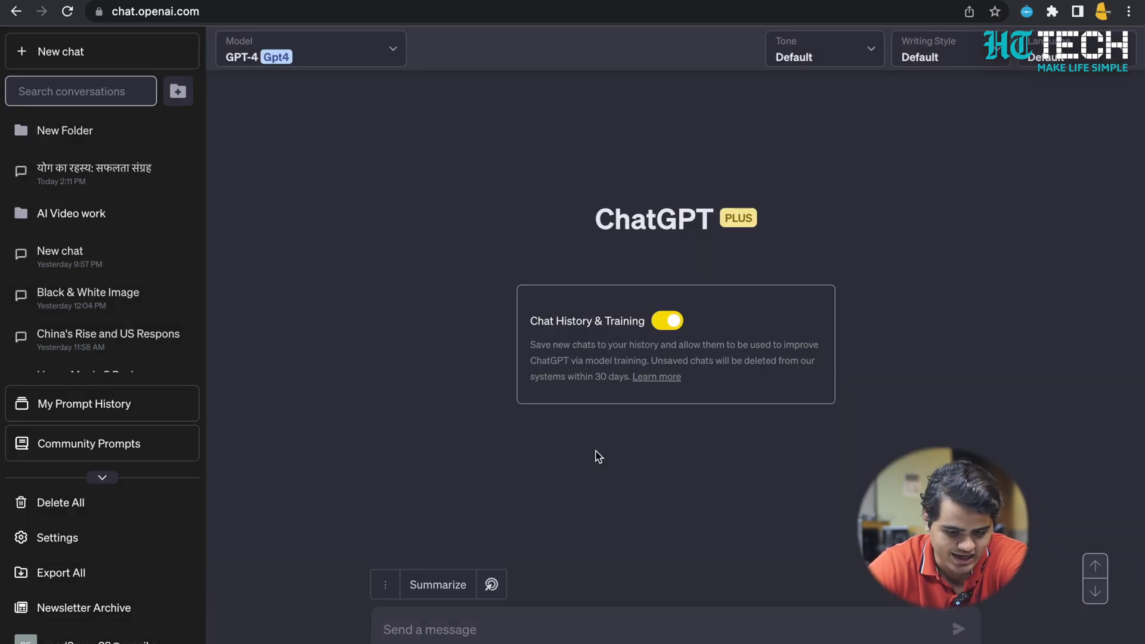
left_click(383, 591)
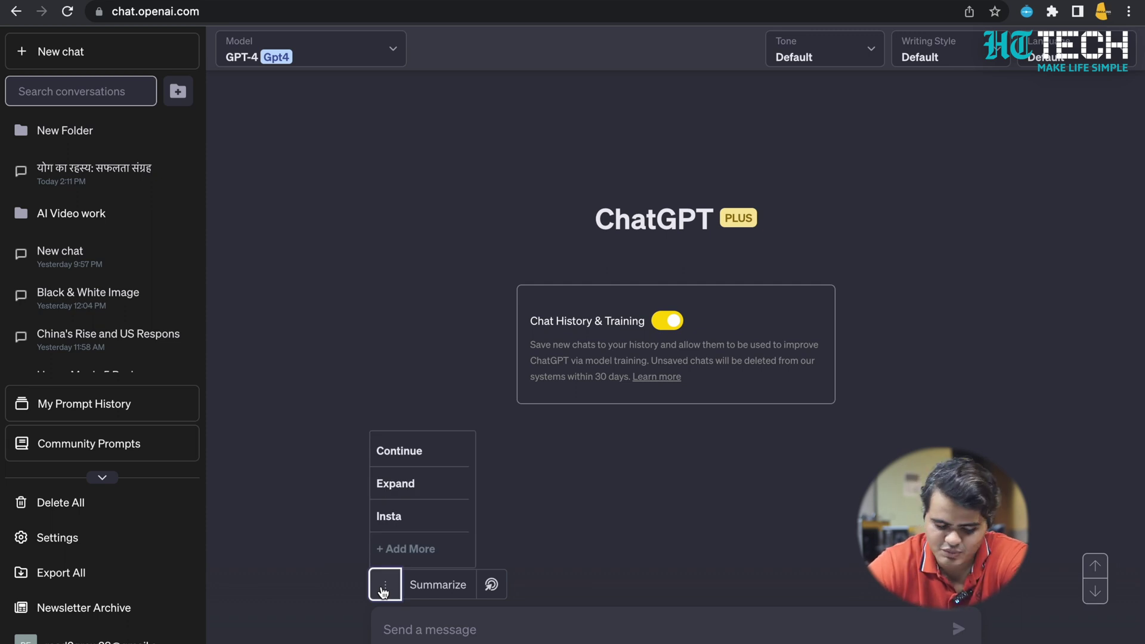
- Send the saved Insta reel-summary prompt, select its text, and start a new chat
left_click(403, 524)
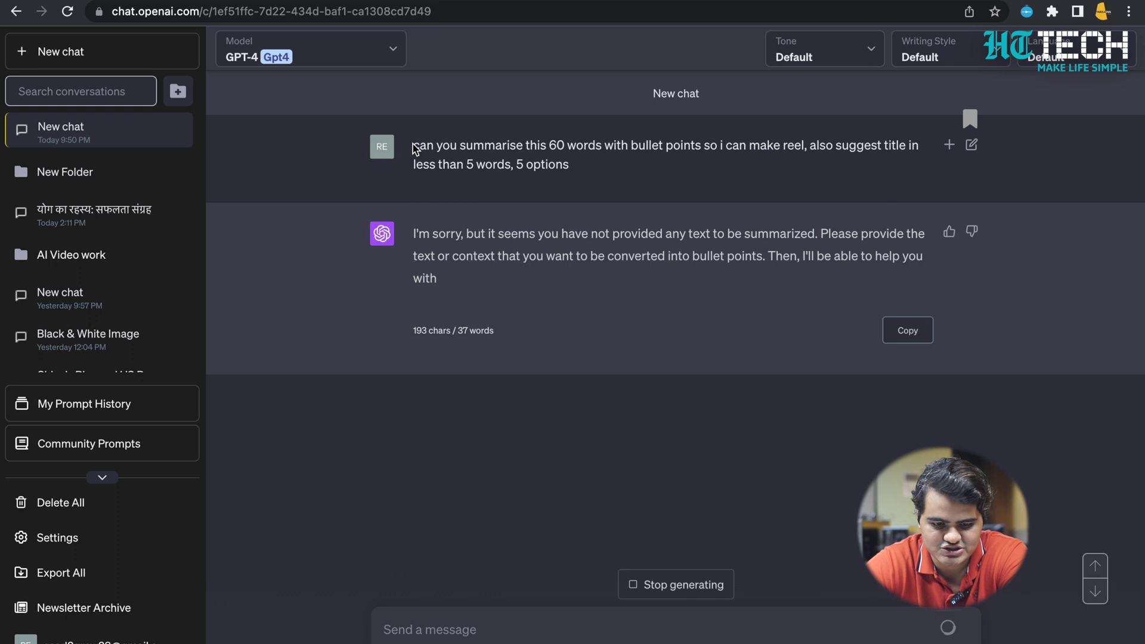
left_click_drag(413, 145, 577, 166)
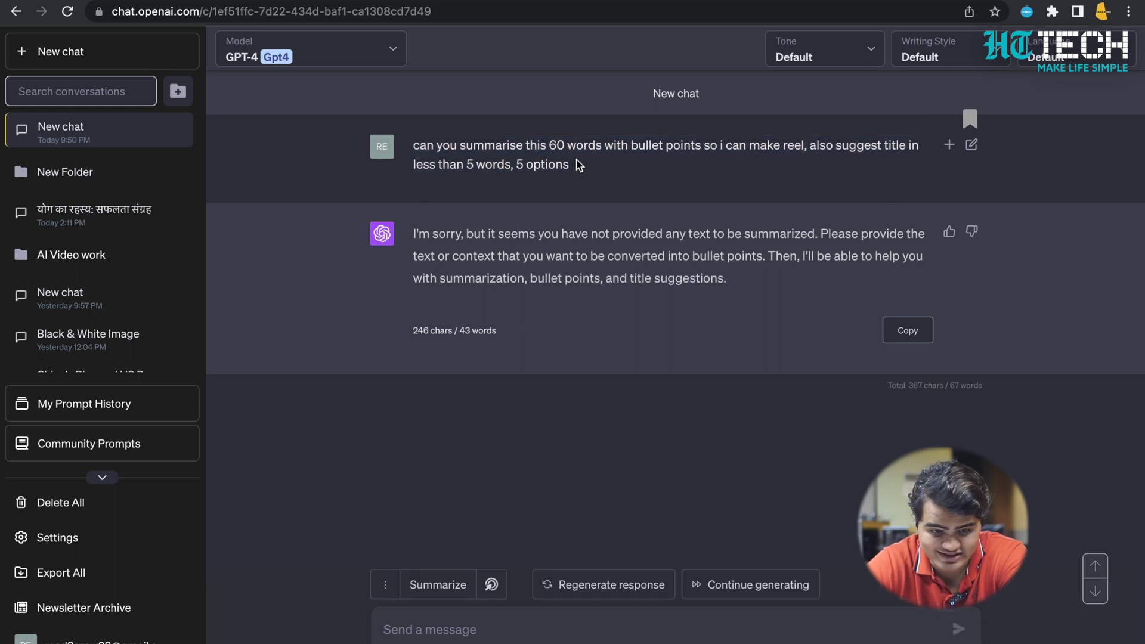
left_click(51, 60)
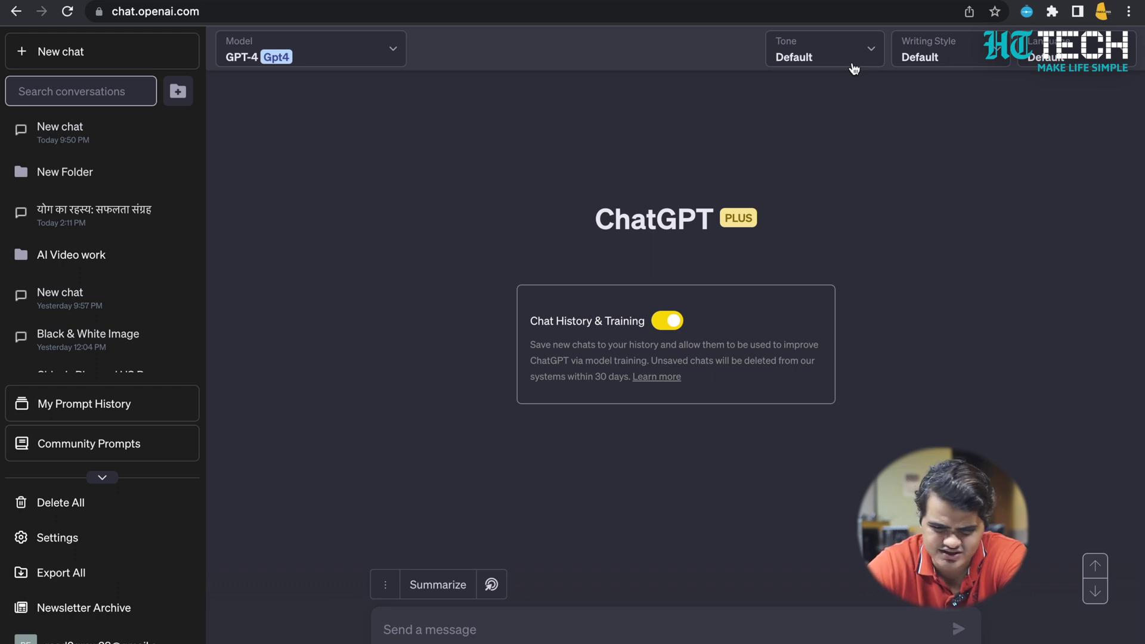
- Open the Writing Style dropdown, then the Language dropdown listing English, Hindi and Spanish
left_click(963, 60)
left_click(1065, 65)
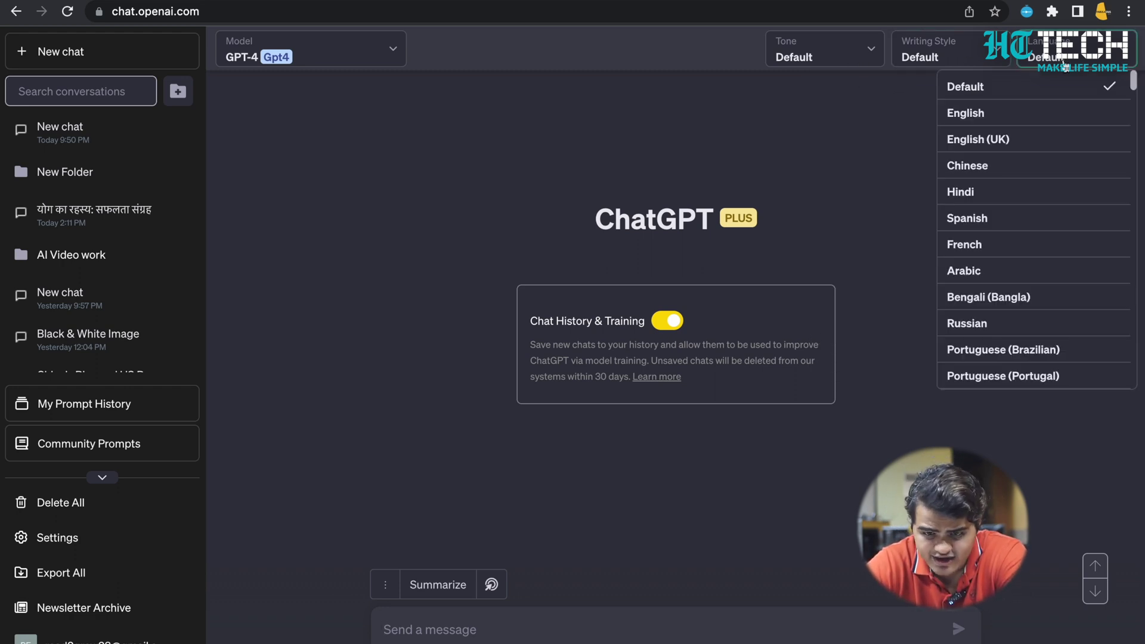